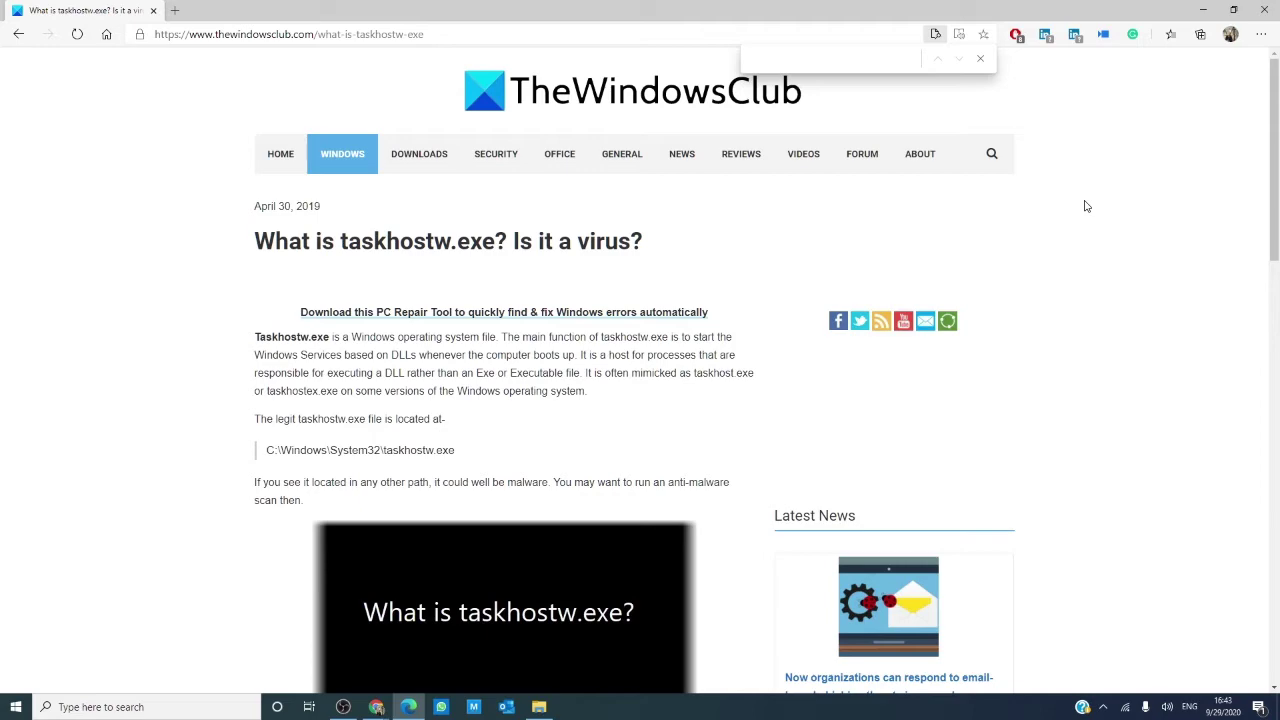
Scroll through the taskhostw.exe article's suggestions, then minimize Edge to reveal the desktop.
scroll(1087, 206, "down", 1)
scroll(1087, 206, "down", 1)
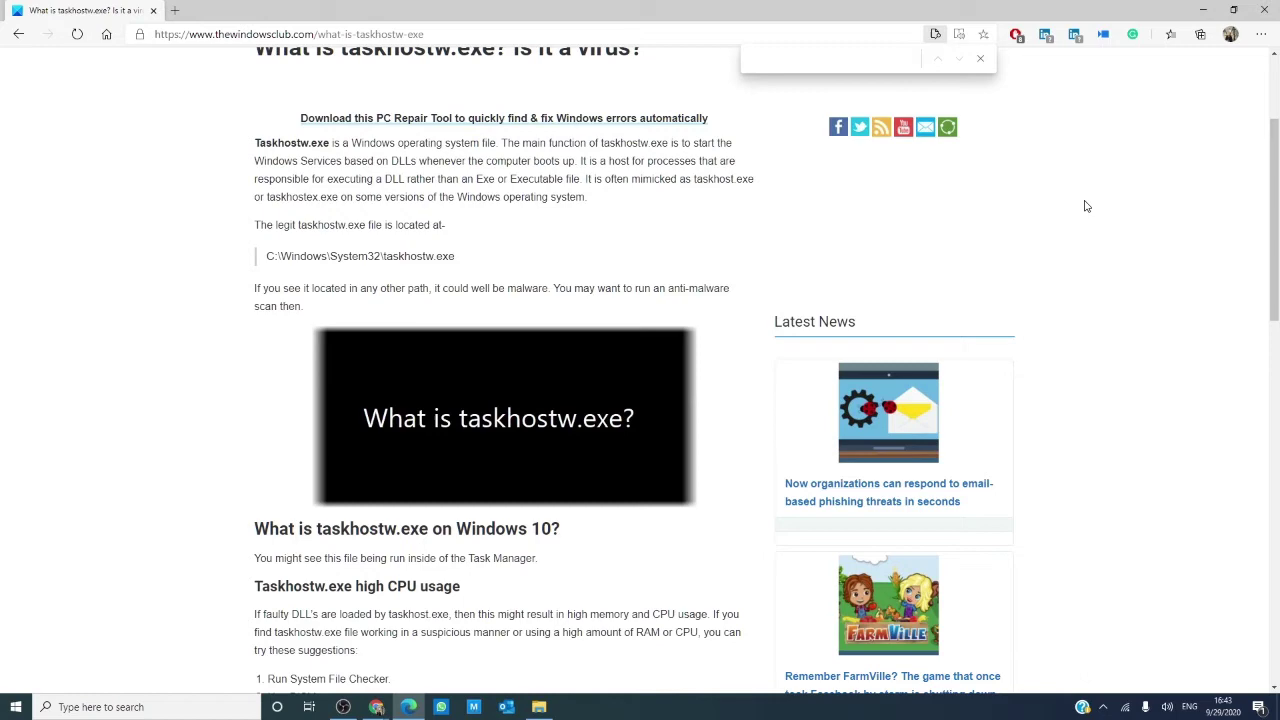
left_click(1208, 12)
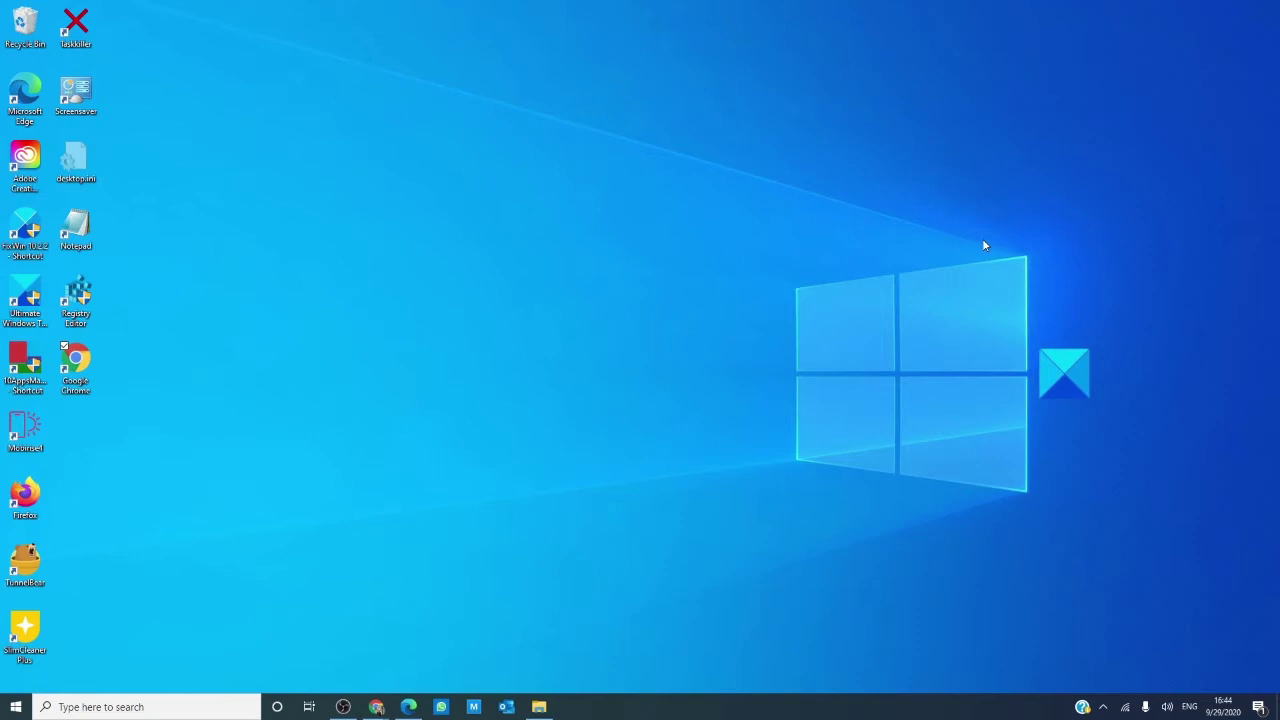
Open the taskbar search panel showing top apps, recent items and quick searches.
left_click(172, 707)
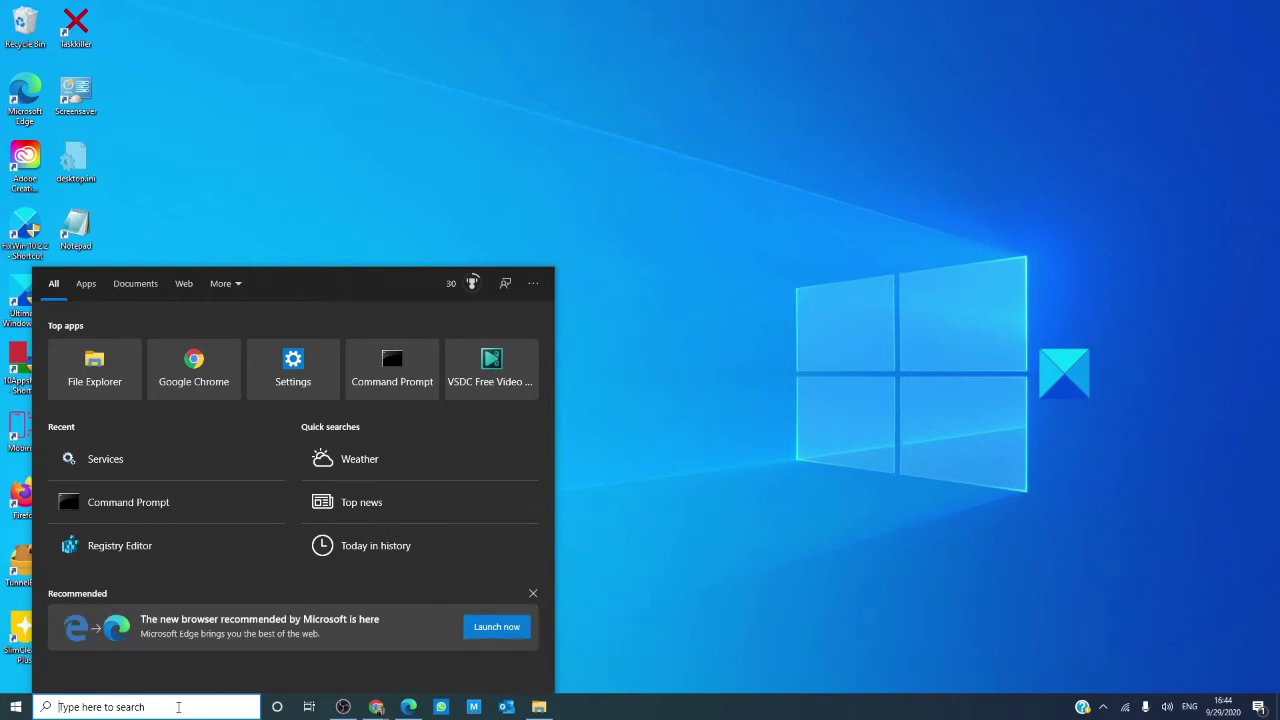
Run sfc /scannow in the administrator Command Prompt, then close the window.
type("co")
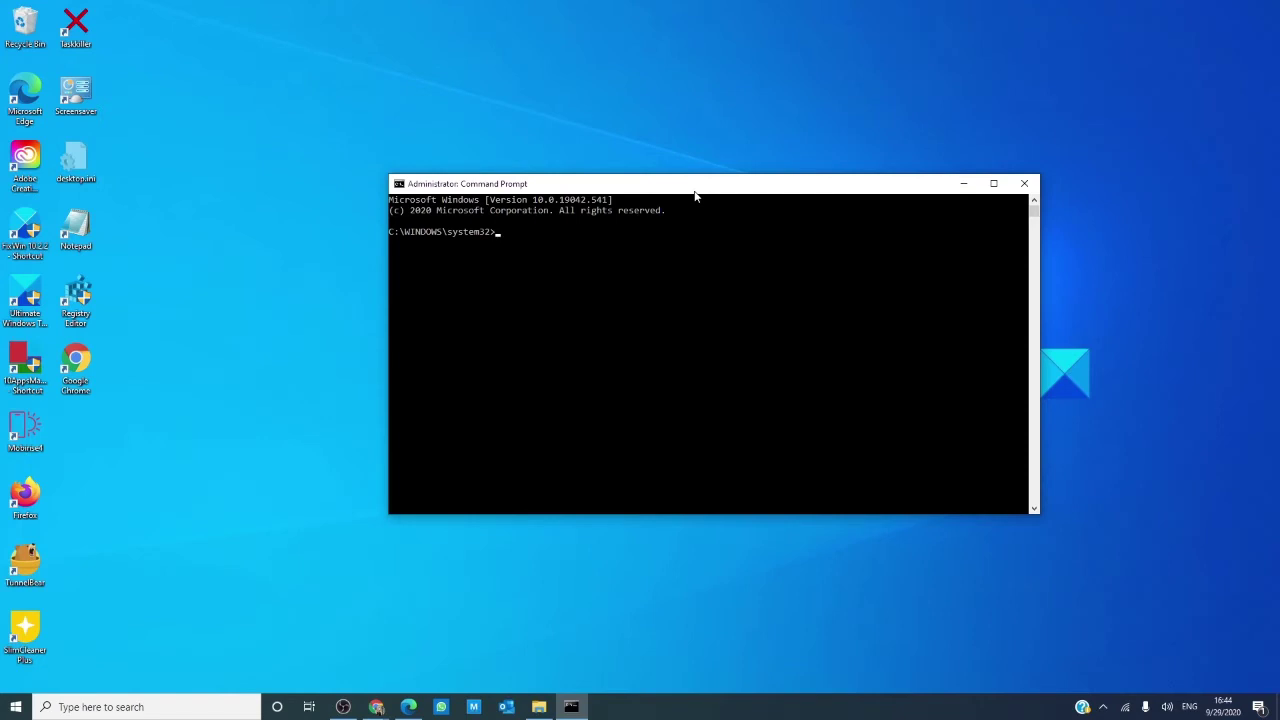
type("f")
type("c /")
type("sca")
type("nnow")
key("Return")
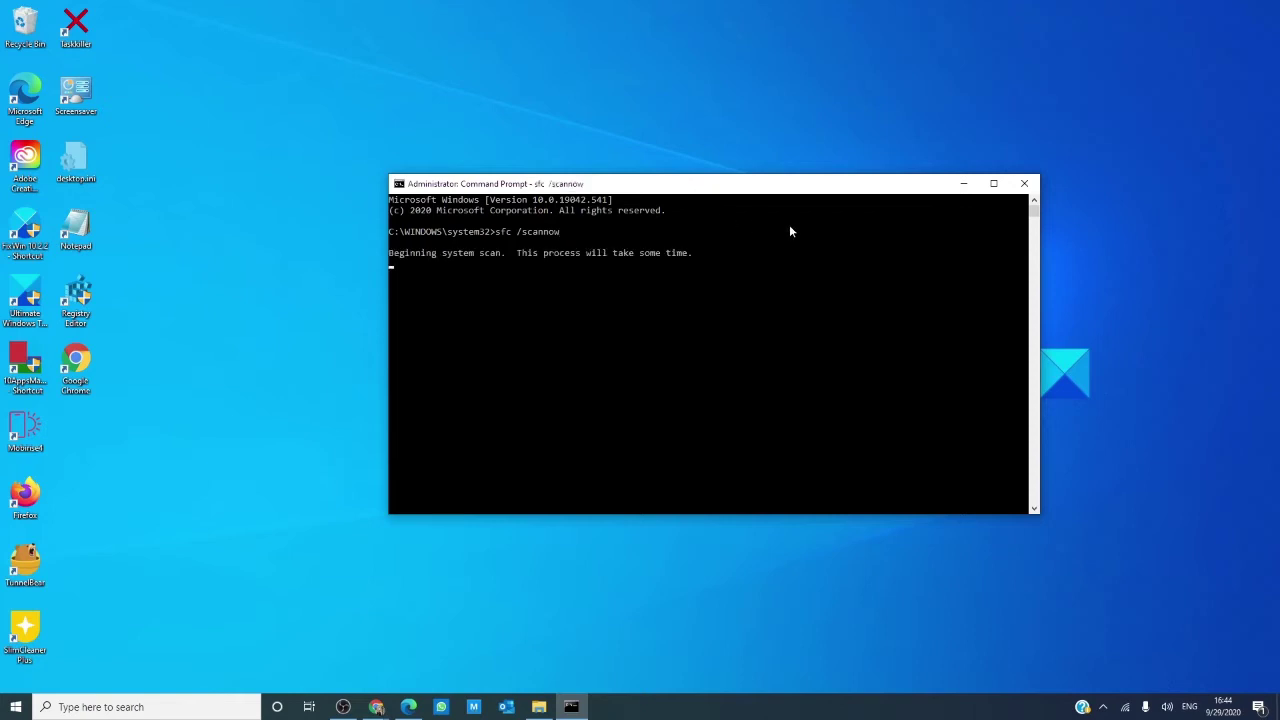
left_click(1026, 185)
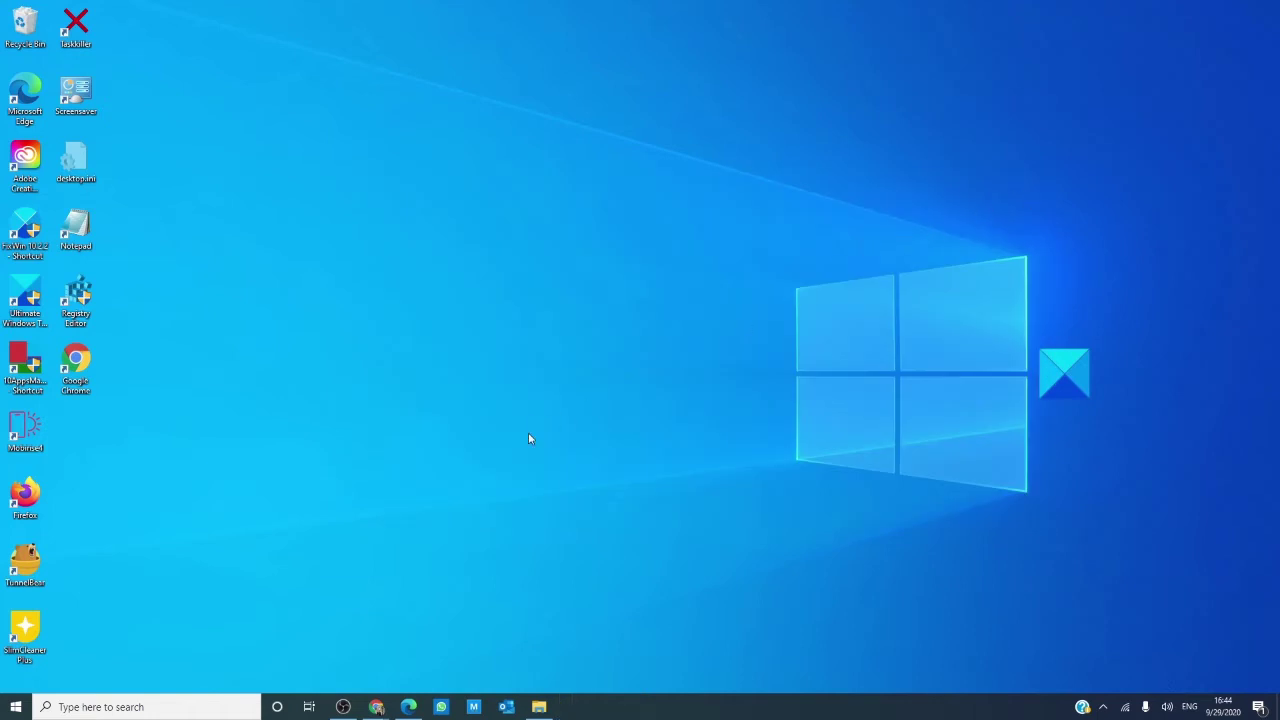
Search Windows for 'com' to bring up Command Prompt as the best match.
left_click(246, 710)
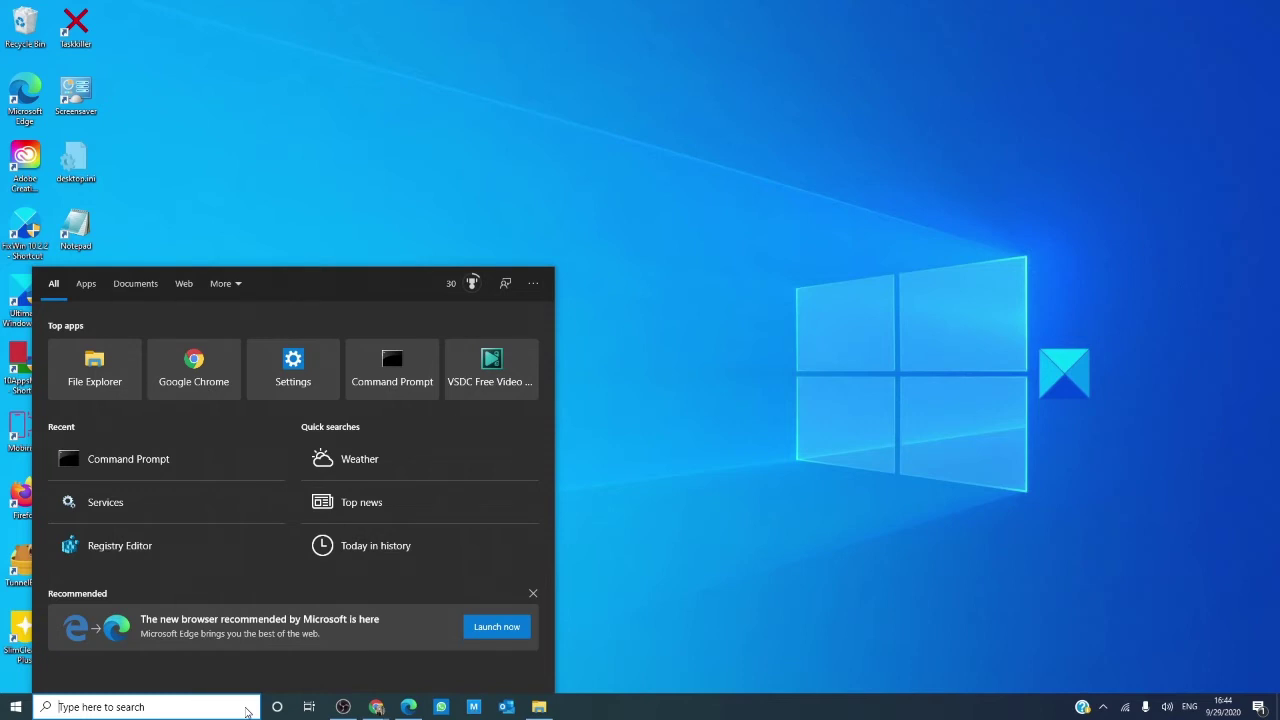
type("c")
type("om")
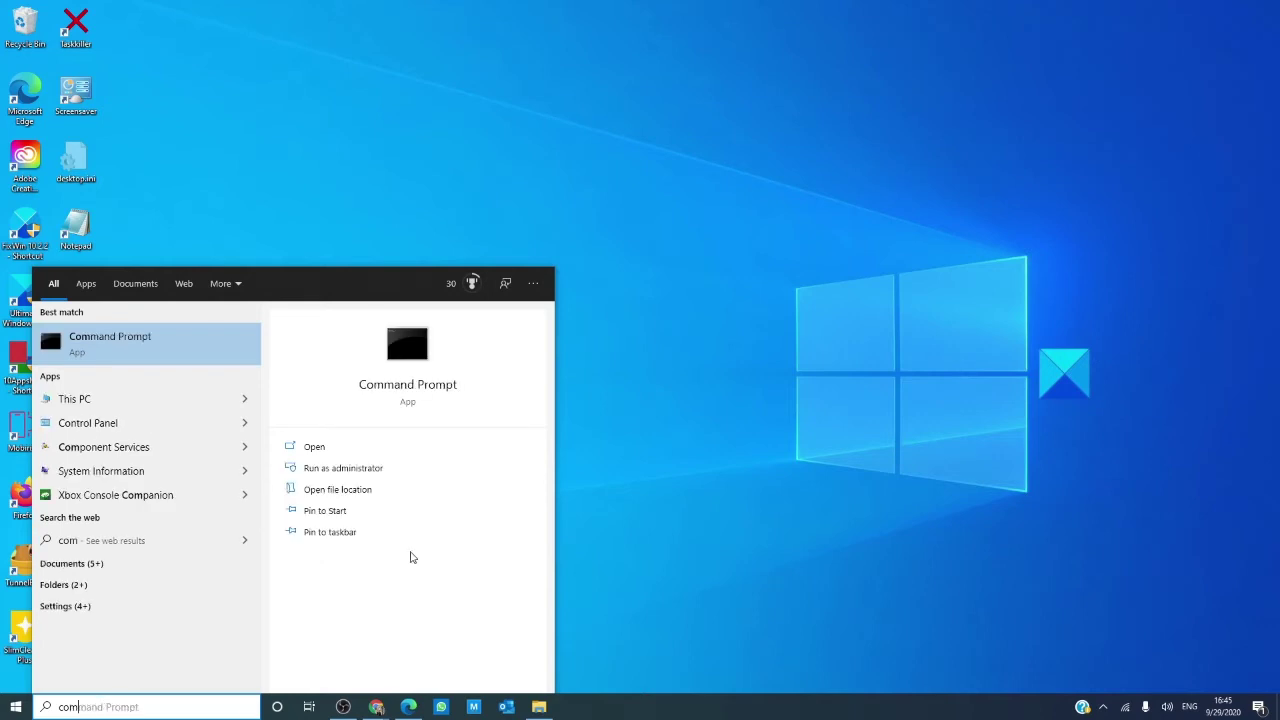
Launch Command Prompt as administrator, run DISM /Online /Cleanup-Image /RestoreHealth, then close it.
key("ctrl+shift+Return")
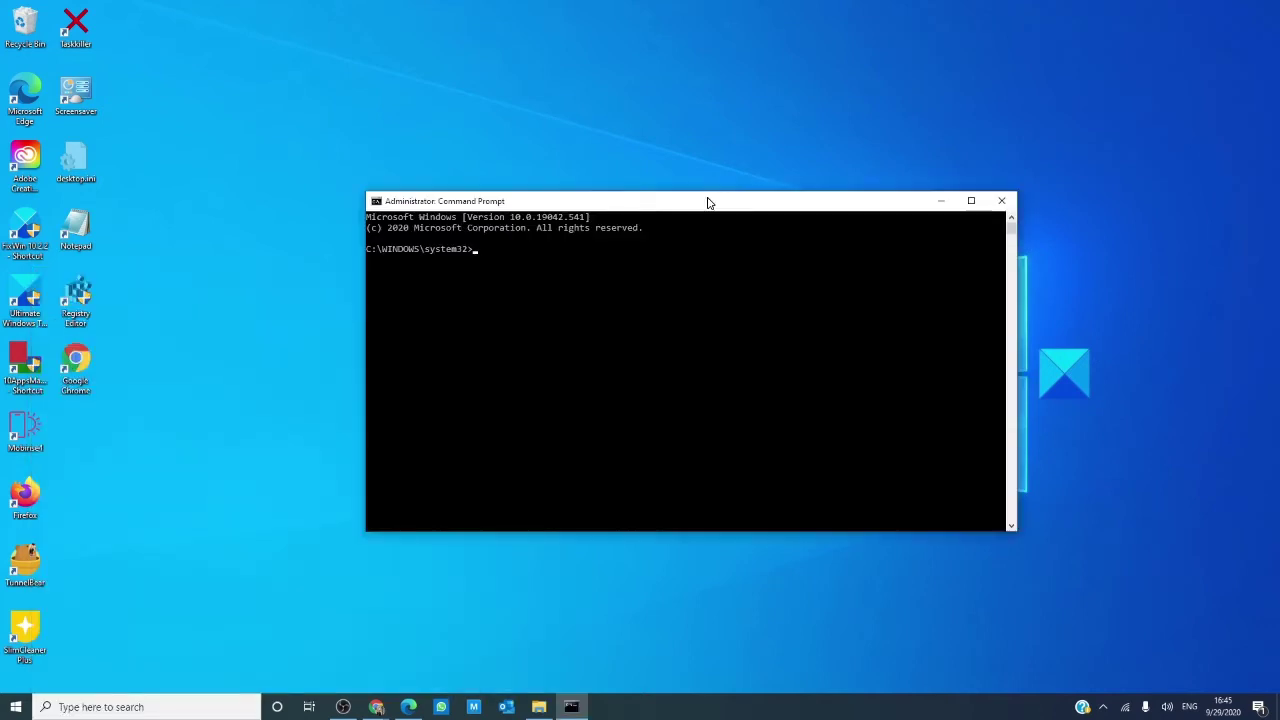
type("di")
type("m")
type("/onl")
type("e")
type("/cl")
type("ean")
type("up-")
type("ima")
type("ge /")
type("restot")
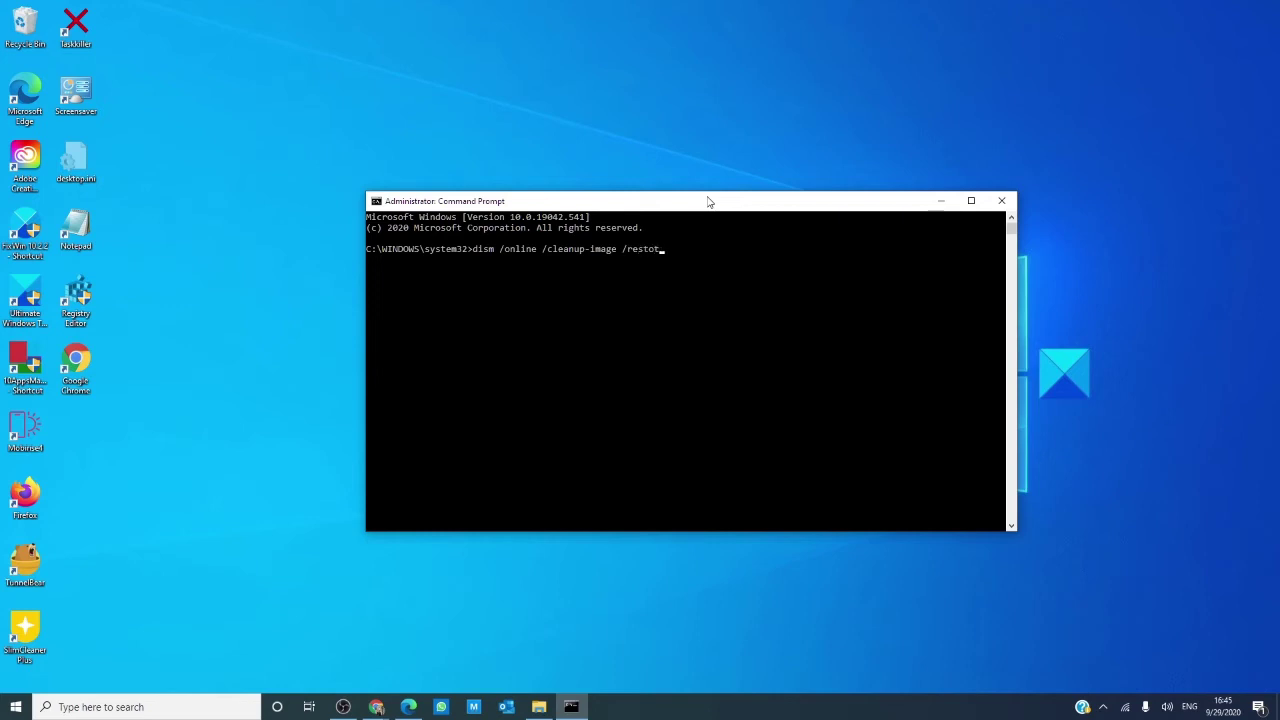
type("re")
type("healthg")
key("BackSpace")
key("Return")
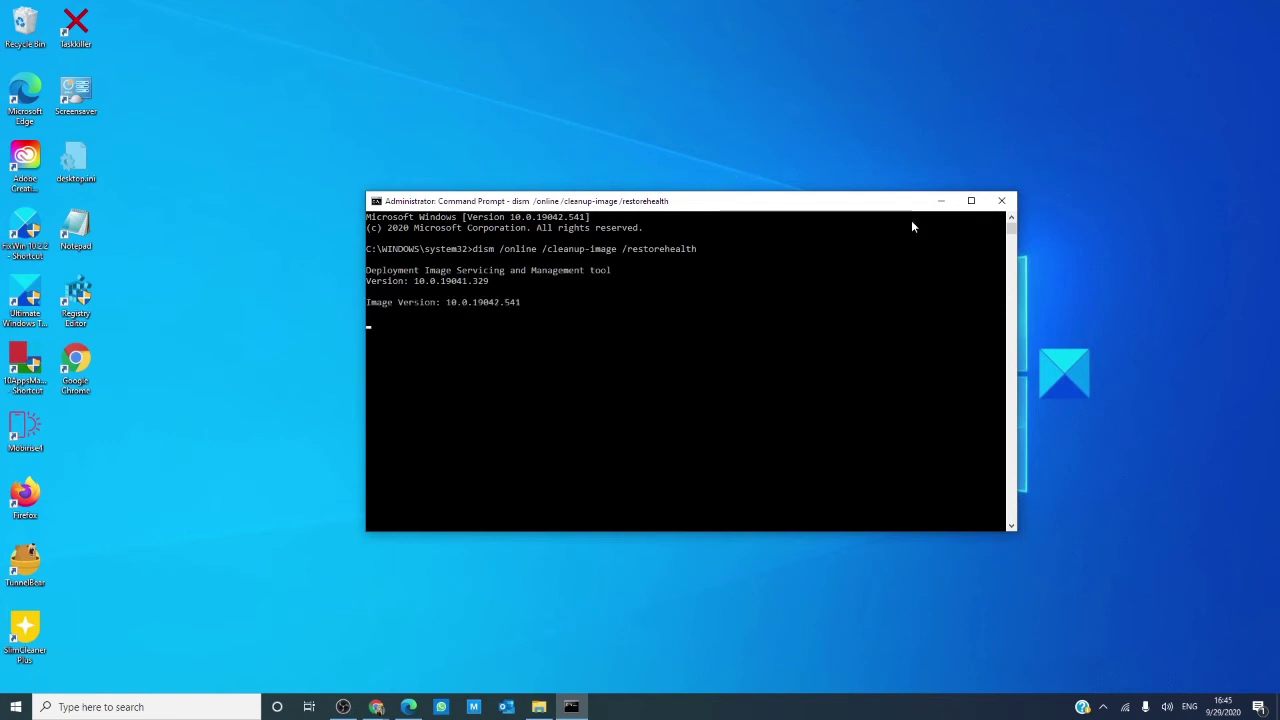
left_click(1002, 203)
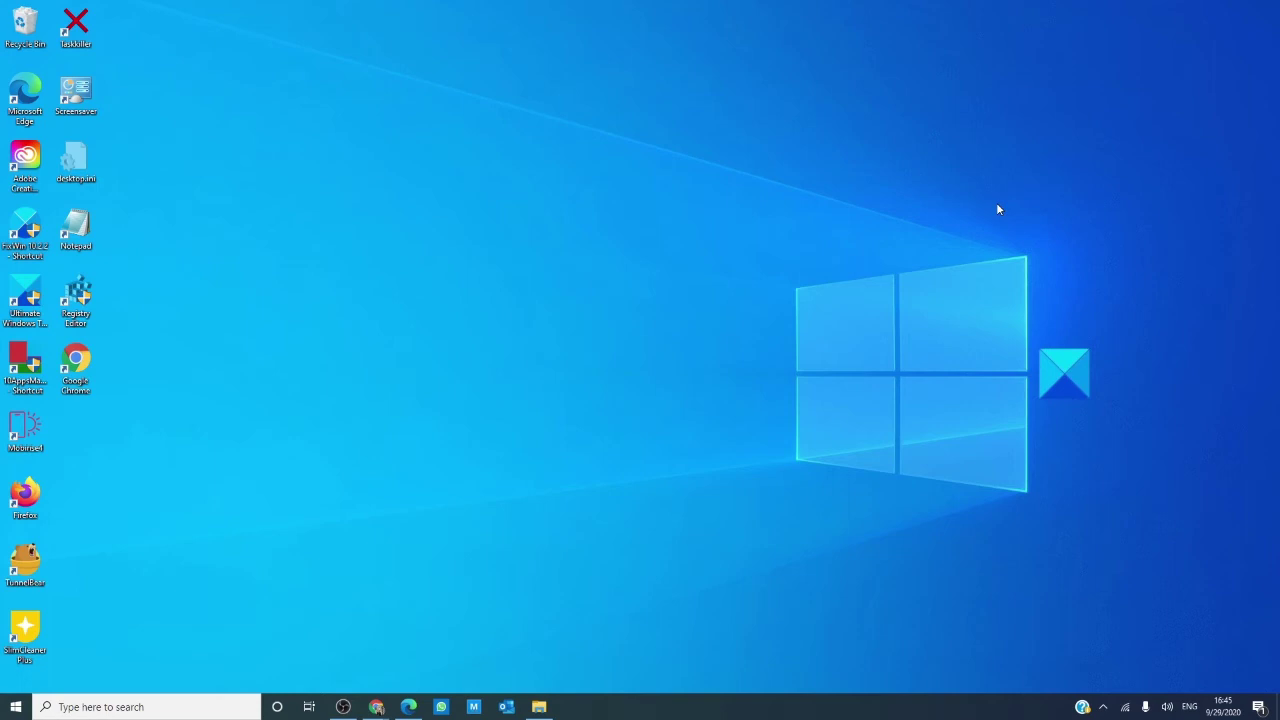
Open Device Manager from Windows search and move its window to the screen centre.
left_click(172, 712)
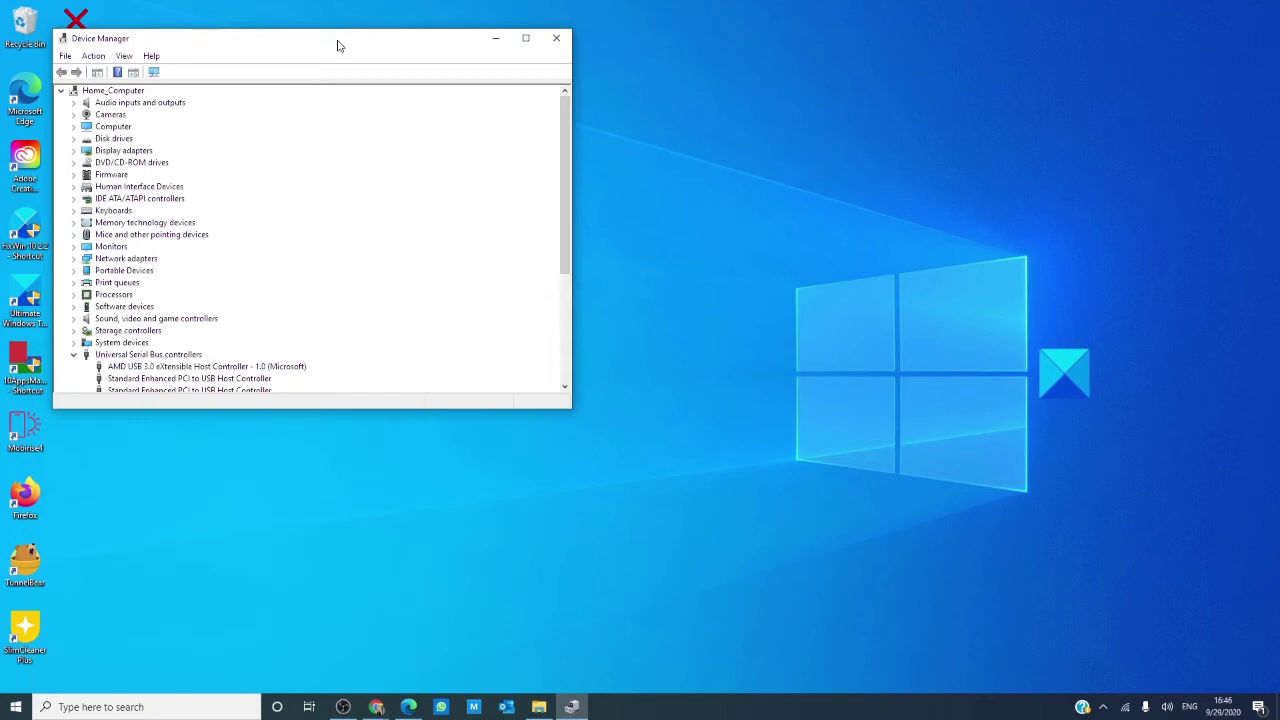
mouse_move(338, 45)
left_mouse_down()
mouse_move(488, 163)
mouse_move(609, 214)
left_mouse_up()
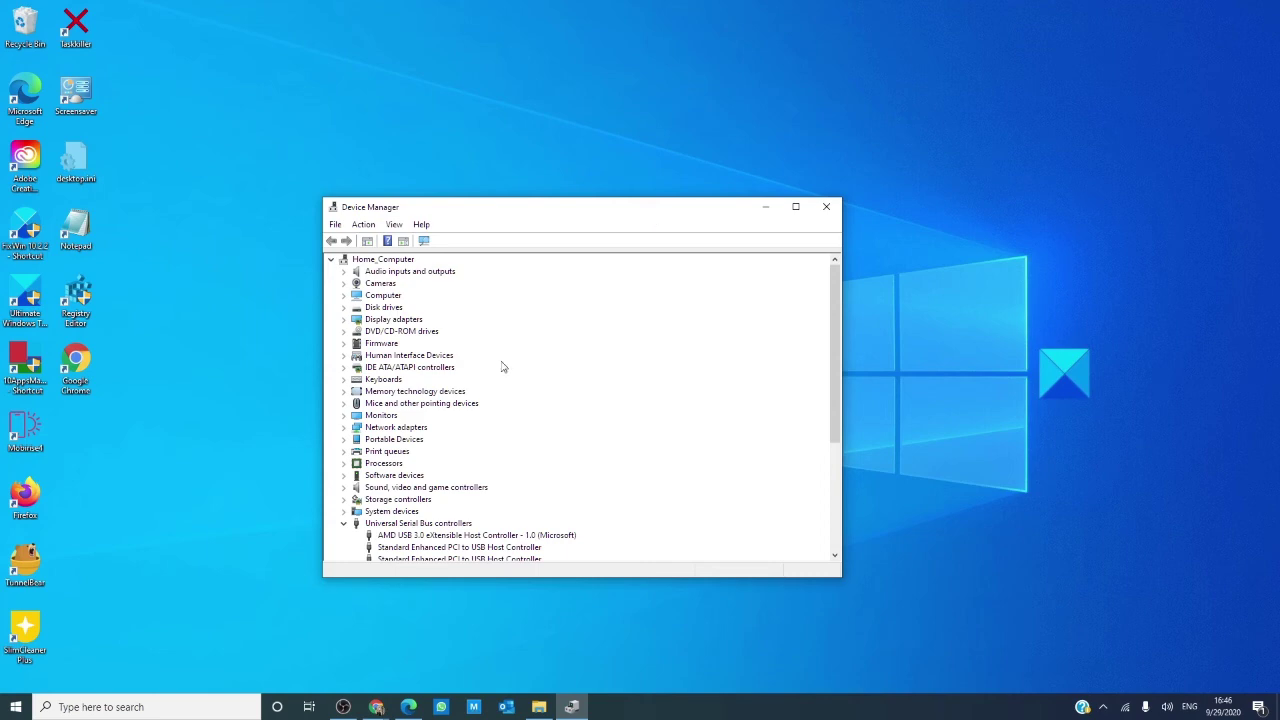
left_click(408, 707)
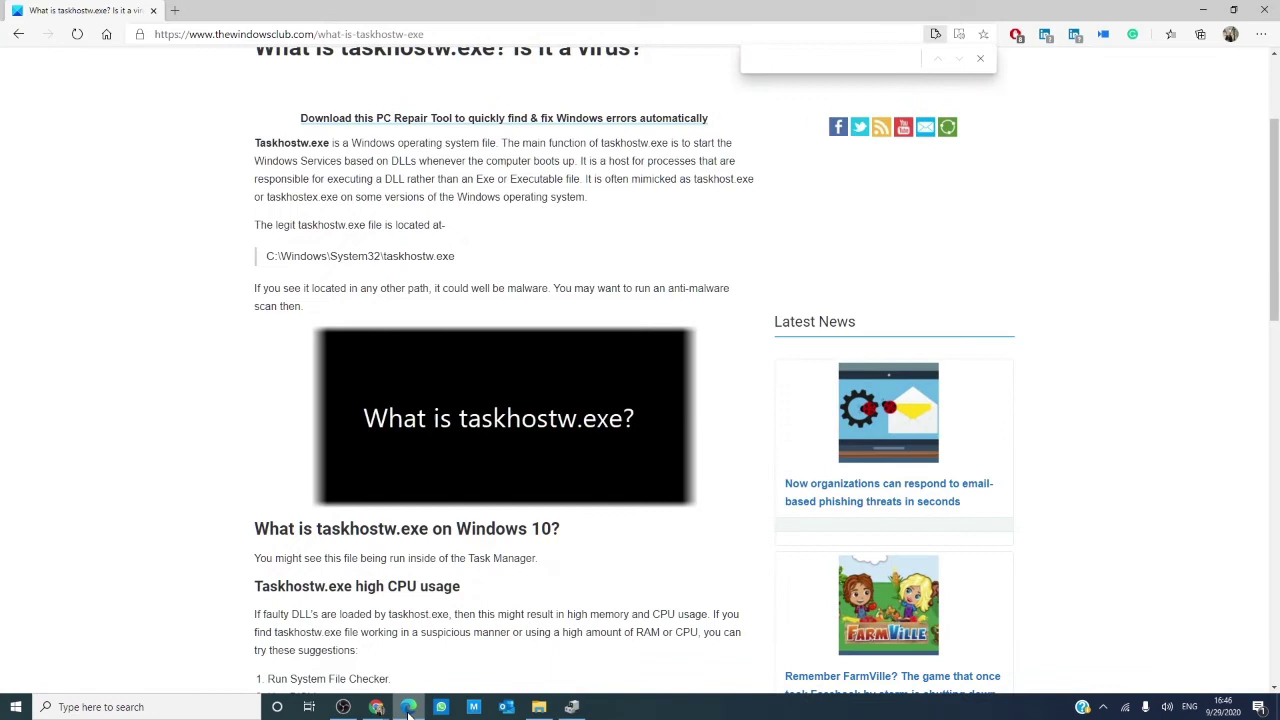